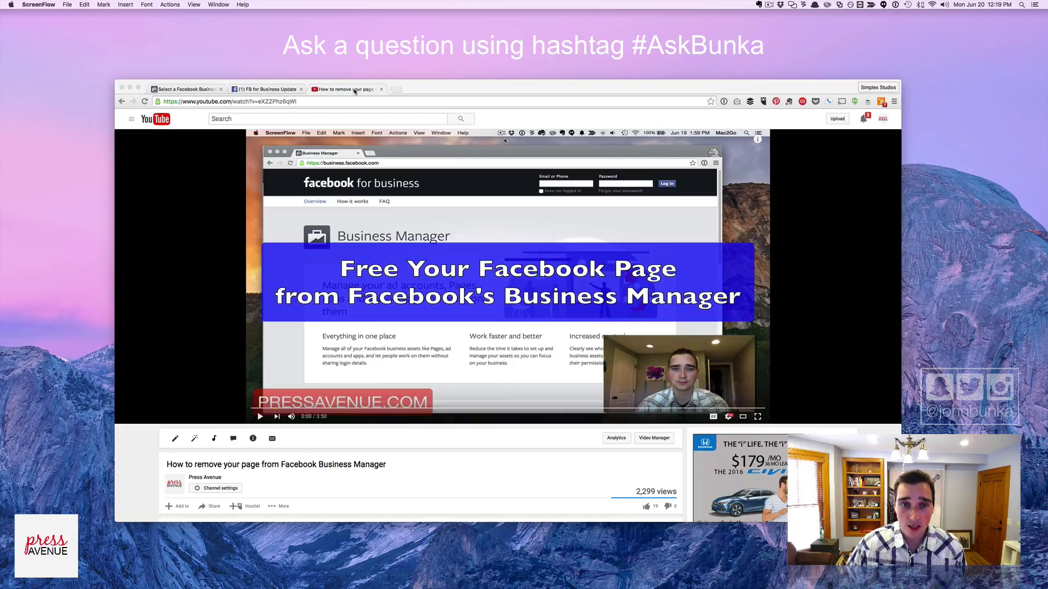
Return to the browser and switch to the Select a Business Manager tab
{"action": "scroll", "coordinate": [392, 187], "scroll_direction": "down", "scroll_amount": 3}
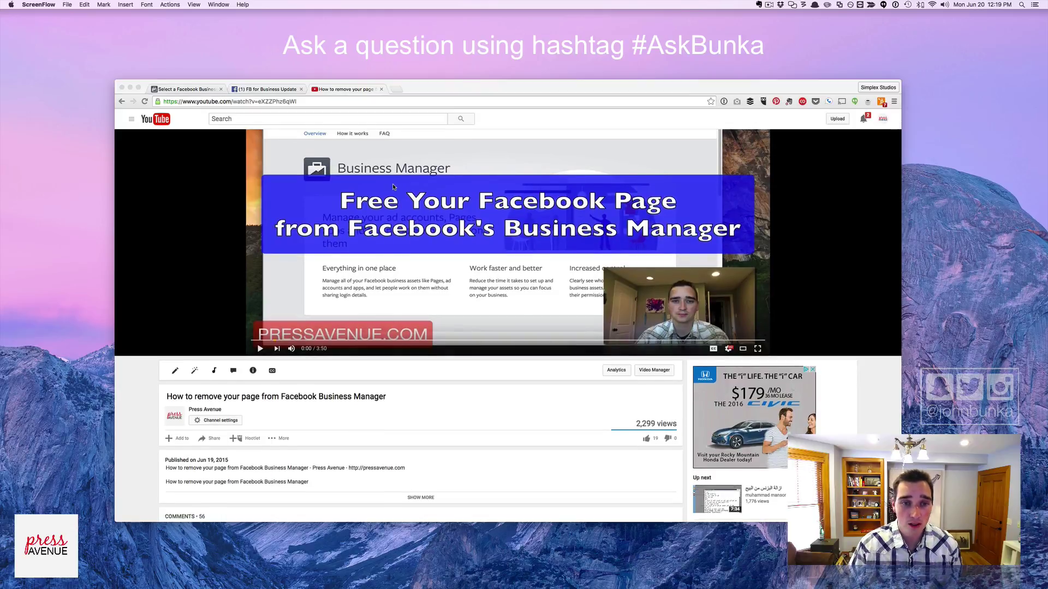
{"action": "scroll", "coordinate": [392, 187], "scroll_direction": "down", "scroll_amount": 1}
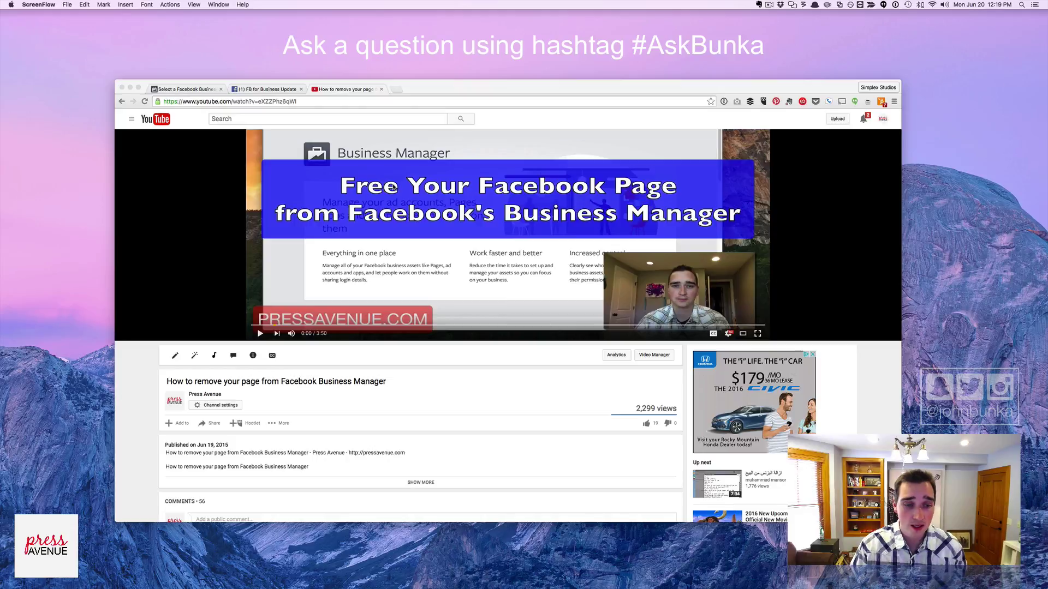
{"action": "scroll", "coordinate": [392, 188], "scroll_direction": "down", "scroll_amount": 2}
{"action": "scroll", "coordinate": [397, 191], "scroll_direction": "up", "scroll_amount": 4}
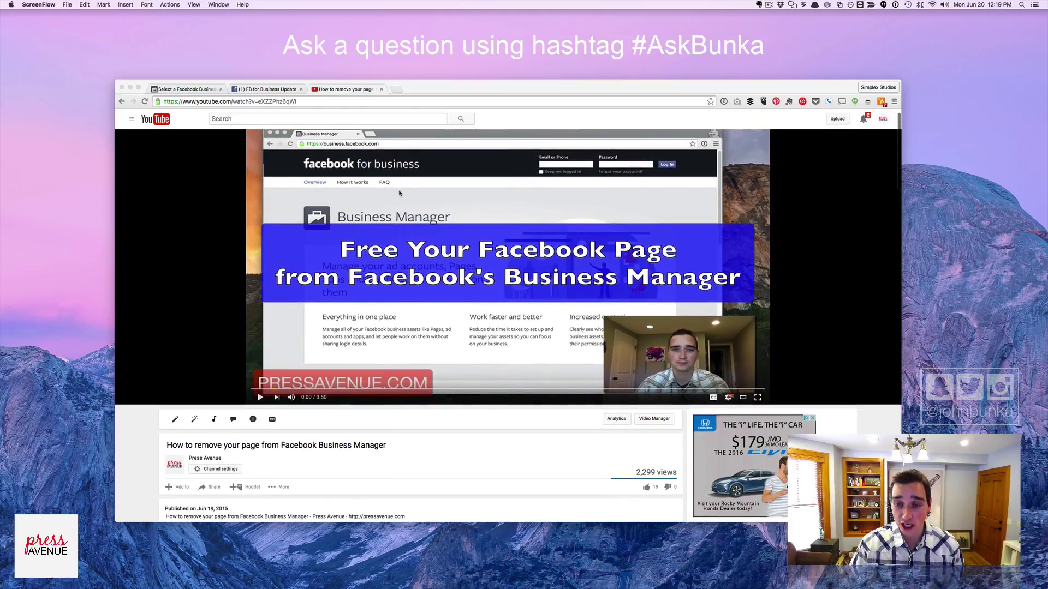
{"action": "scroll", "coordinate": [386, 215], "scroll_direction": "down", "scroll_amount": 1}
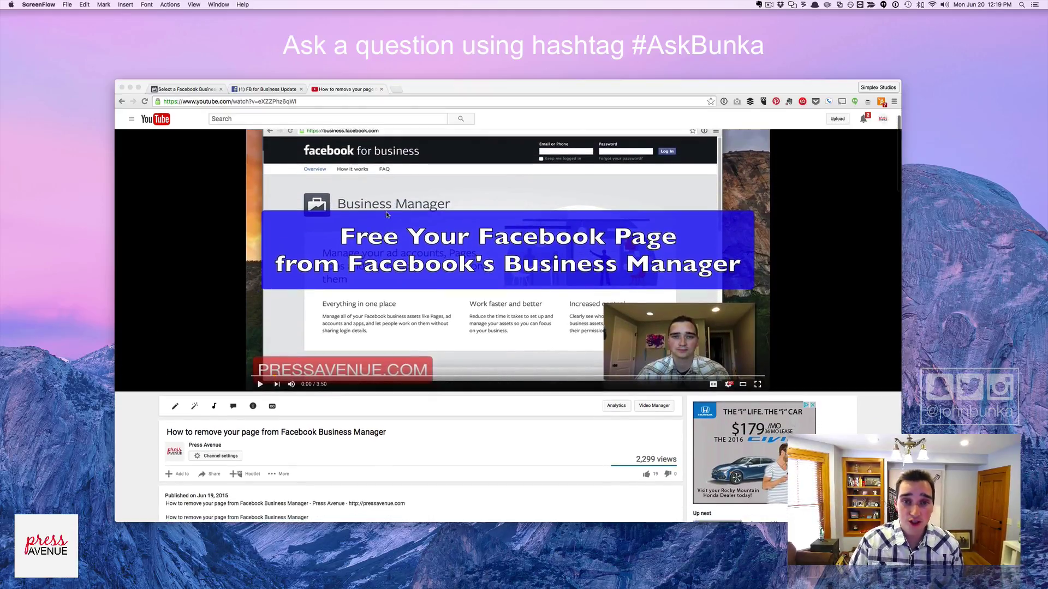
{"action": "scroll", "coordinate": [300, 338], "scroll_direction": "down", "scroll_amount": 2}
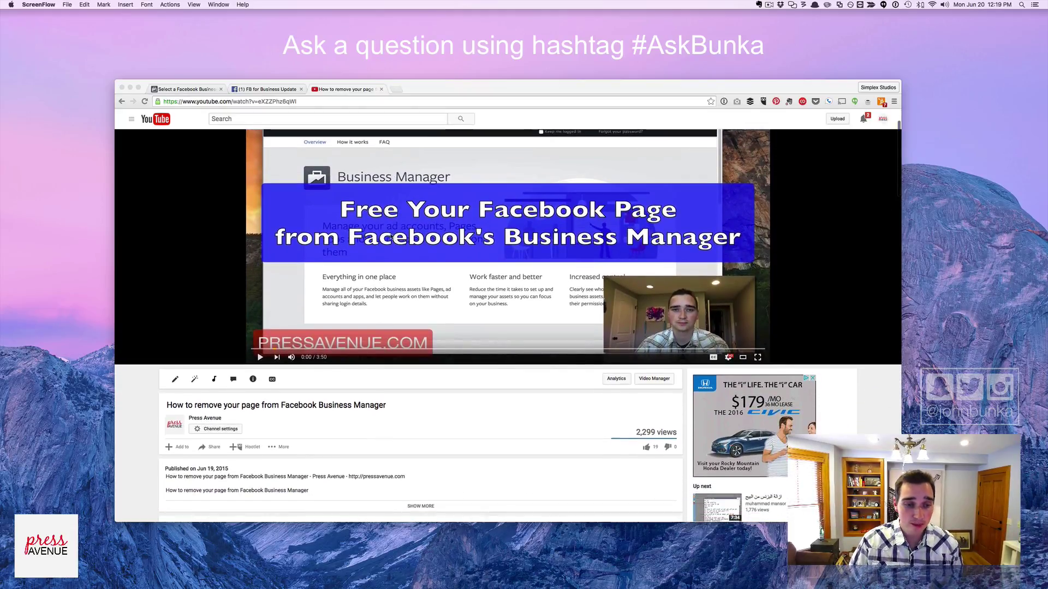
{"action": "left_click", "coordinate": [210, 470]}
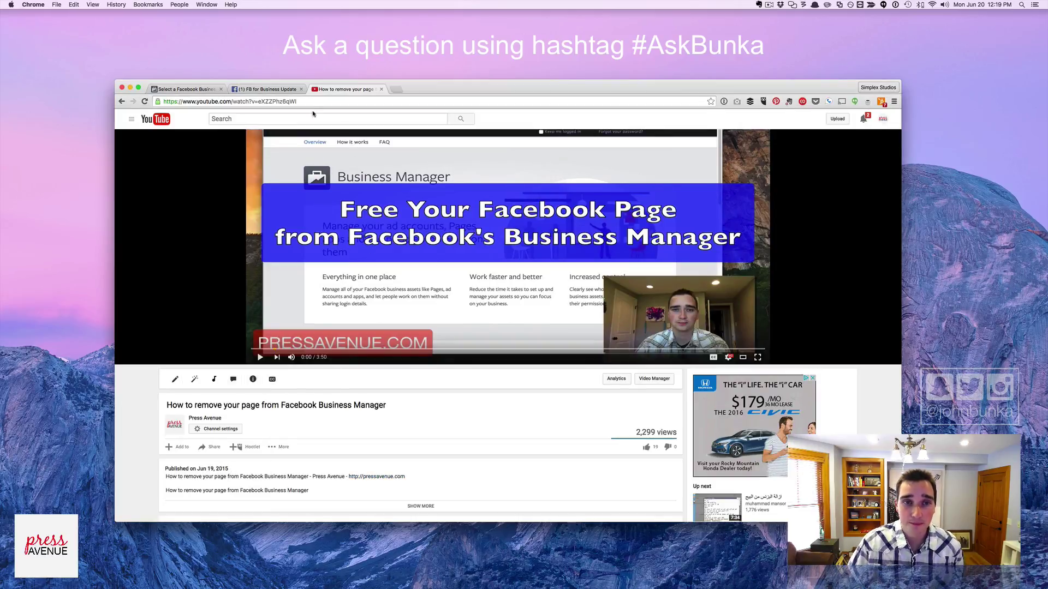
{"action": "left_click", "coordinate": [270, 89]}
{"action": "left_click", "coordinate": [183, 89]}
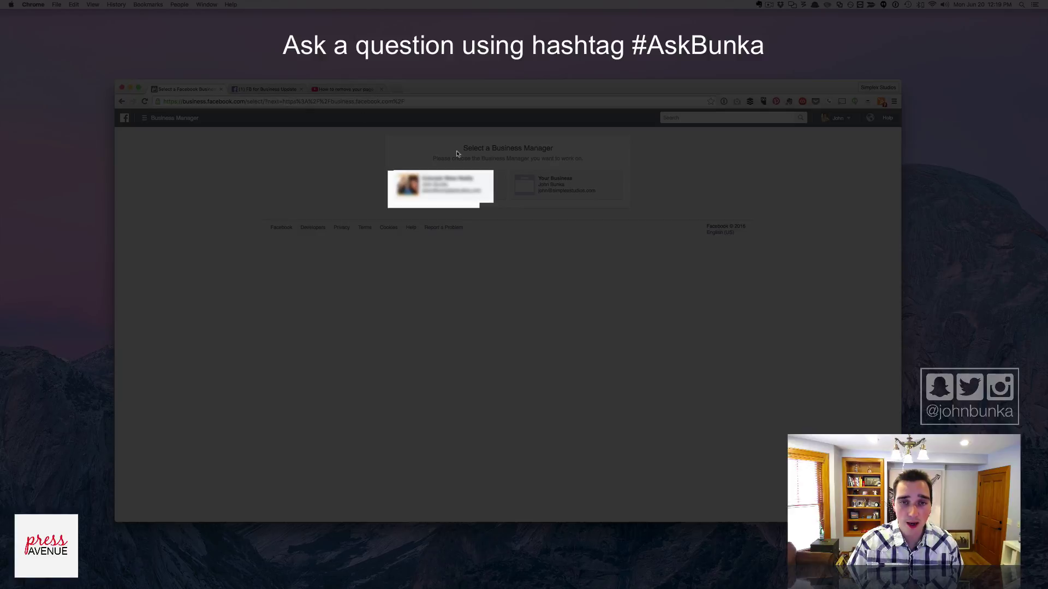
Enter the Your Business account, review its three Pages, then show the FB for Business Update tab
{"action": "left_click", "coordinate": [565, 183]}
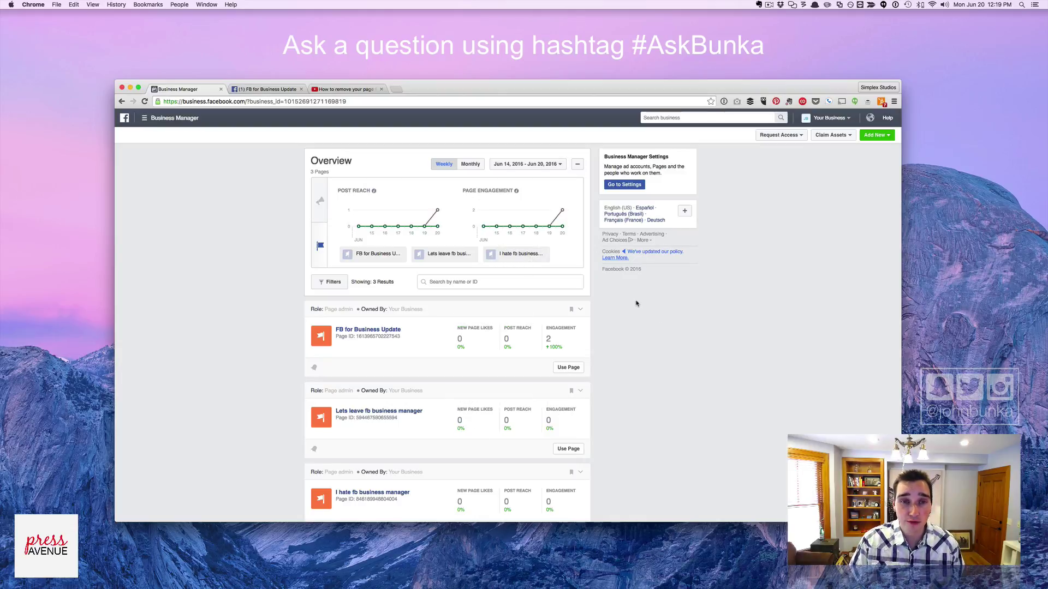
{"action": "scroll", "coordinate": [636, 301], "scroll_direction": "down", "scroll_amount": 1}
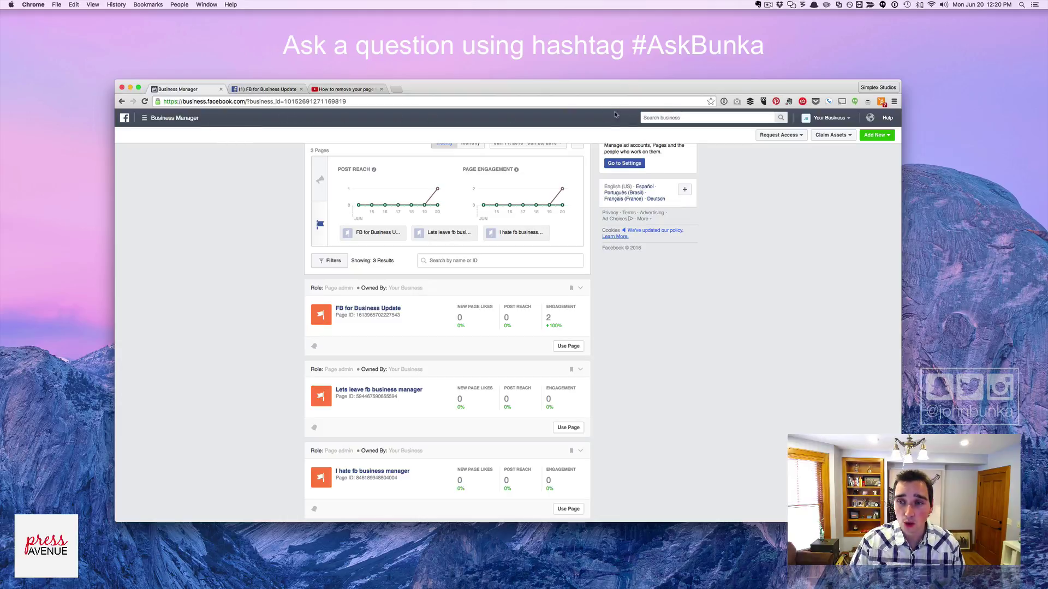
{"action": "left_click", "coordinate": [263, 91]}
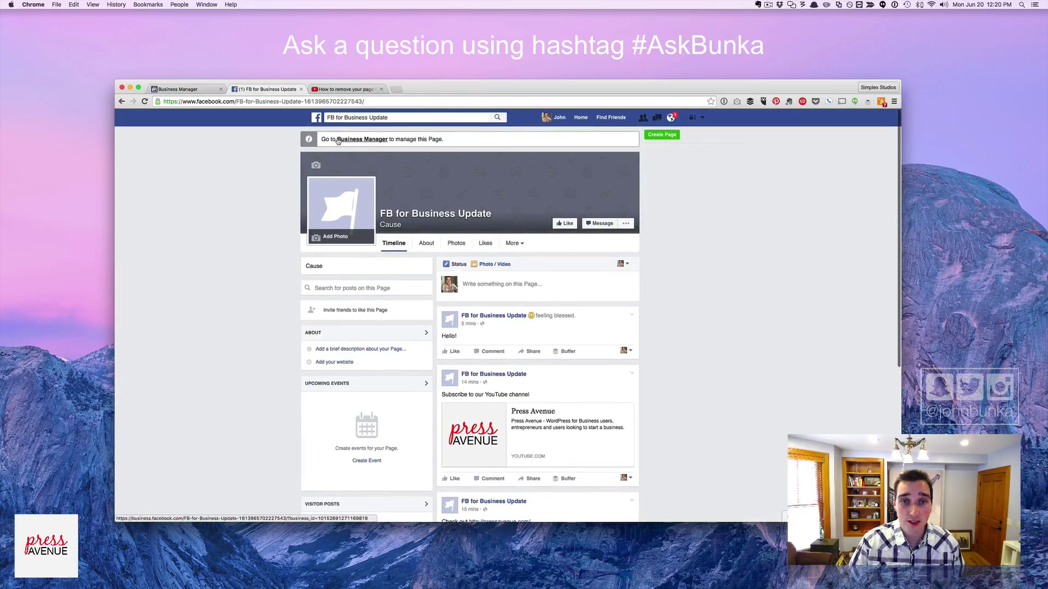
Follow the banner's Business Manager link, then close the Set Your Profile Picture popup
{"action": "left_click", "coordinate": [379, 143]}
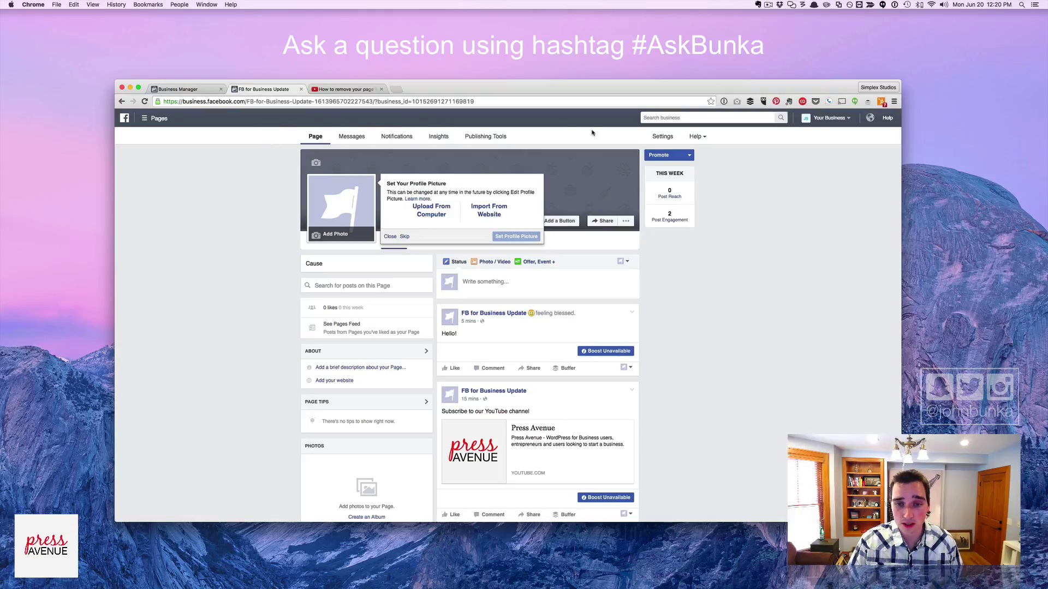
{"action": "left_click", "coordinate": [553, 279]}
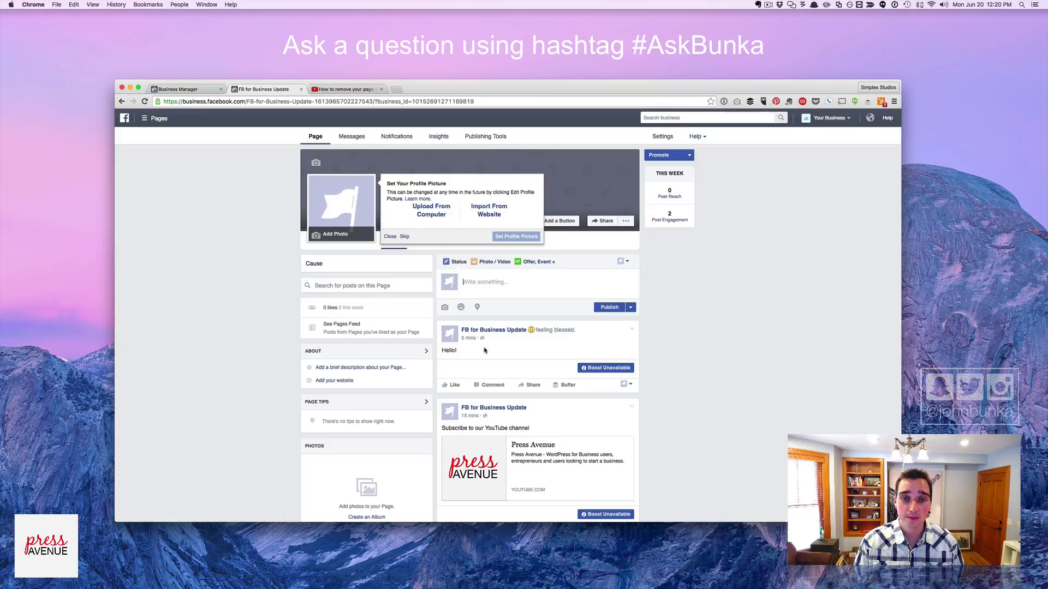
{"action": "left_click", "coordinate": [390, 237]}
{"action": "scroll", "coordinate": [447, 244], "scroll_direction": "down", "scroll_amount": 1}
{"action": "scroll", "coordinate": [448, 244], "scroll_direction": "up", "scroll_amount": 1}
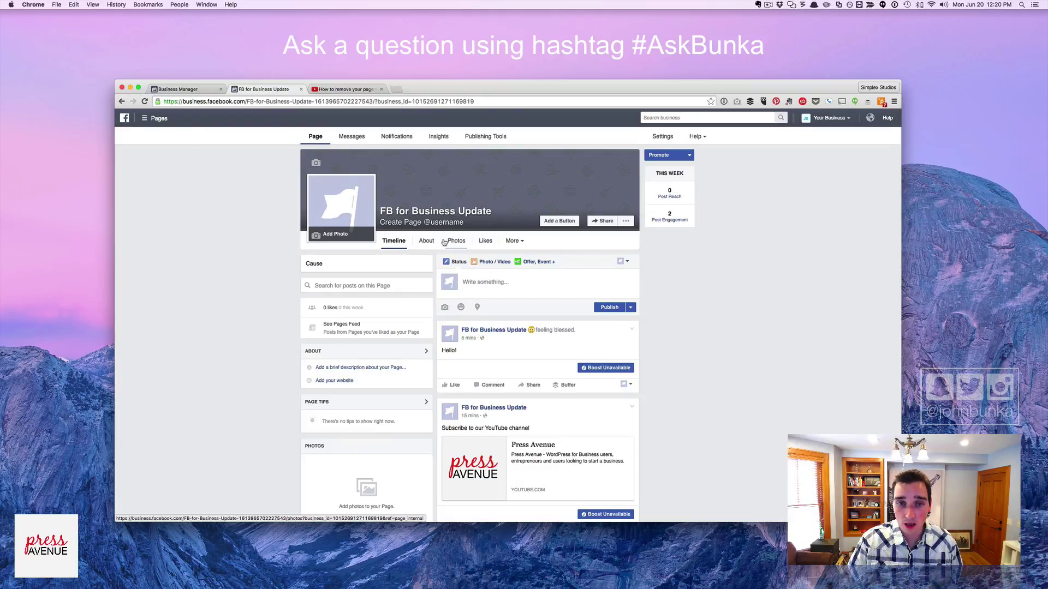
{"action": "left_click_drag", "start_coordinate": [424, 212], "coordinate": [485, 212]}
{"action": "left_click", "coordinate": [488, 212]}
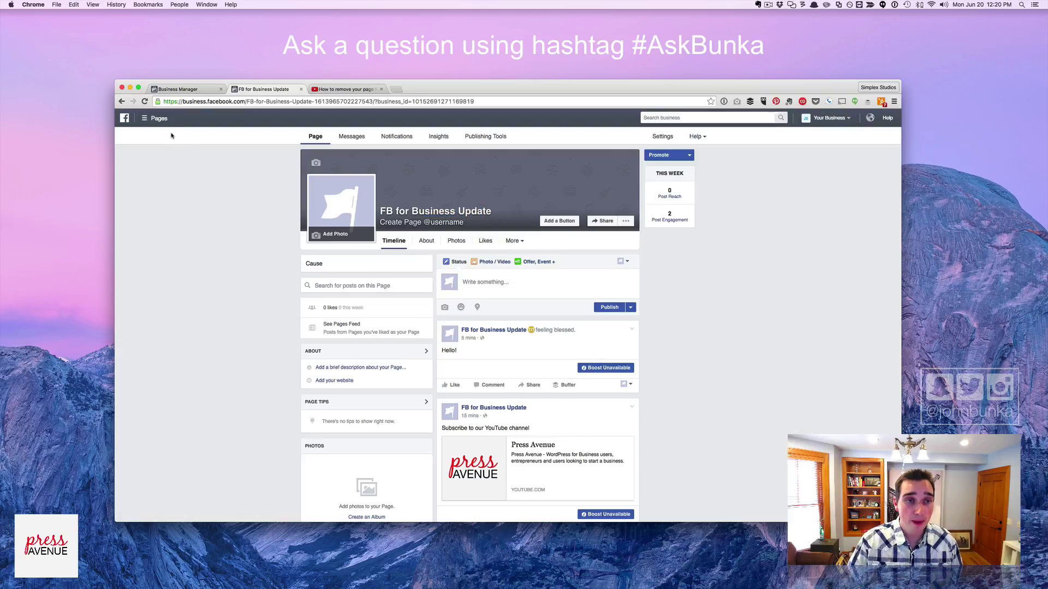
Through Business Manager Settings, open FB for Business Update's details under People and Assets
{"action": "left_click", "coordinate": [147, 121]}
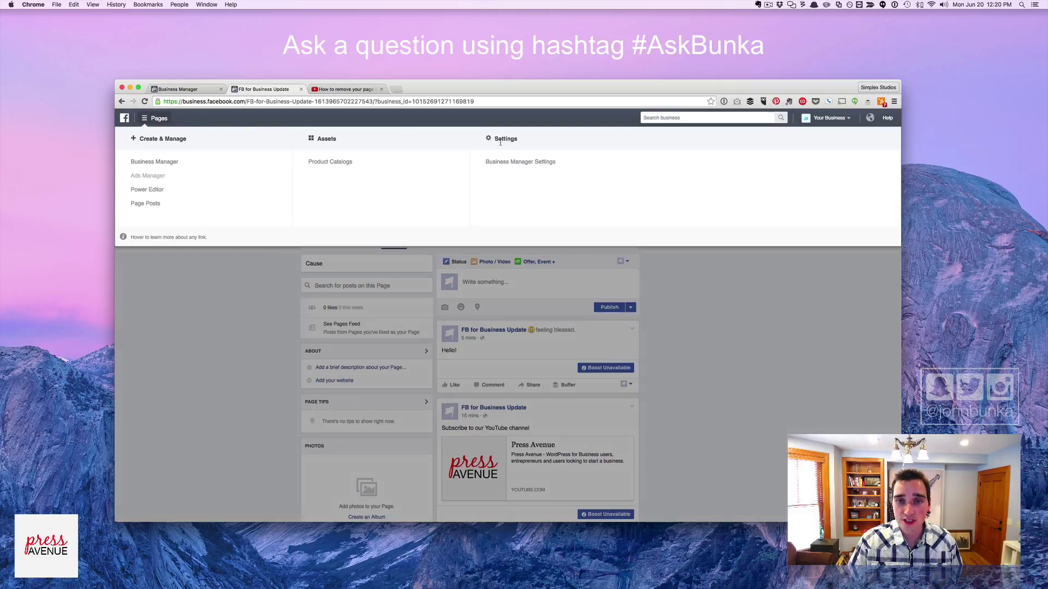
{"action": "left_click", "coordinate": [507, 163]}
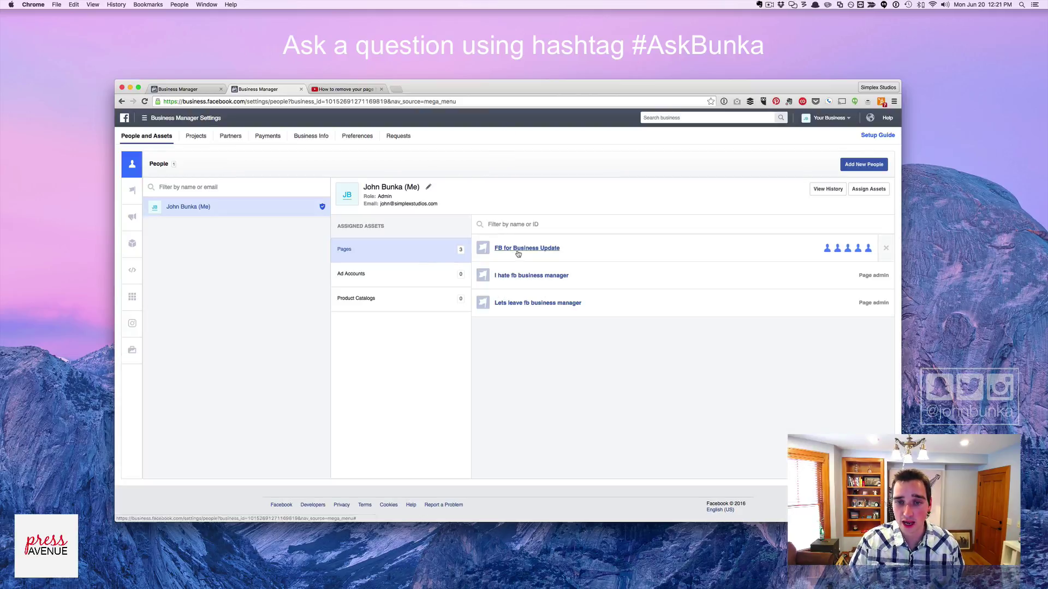
{"action": "left_click", "coordinate": [555, 250]}
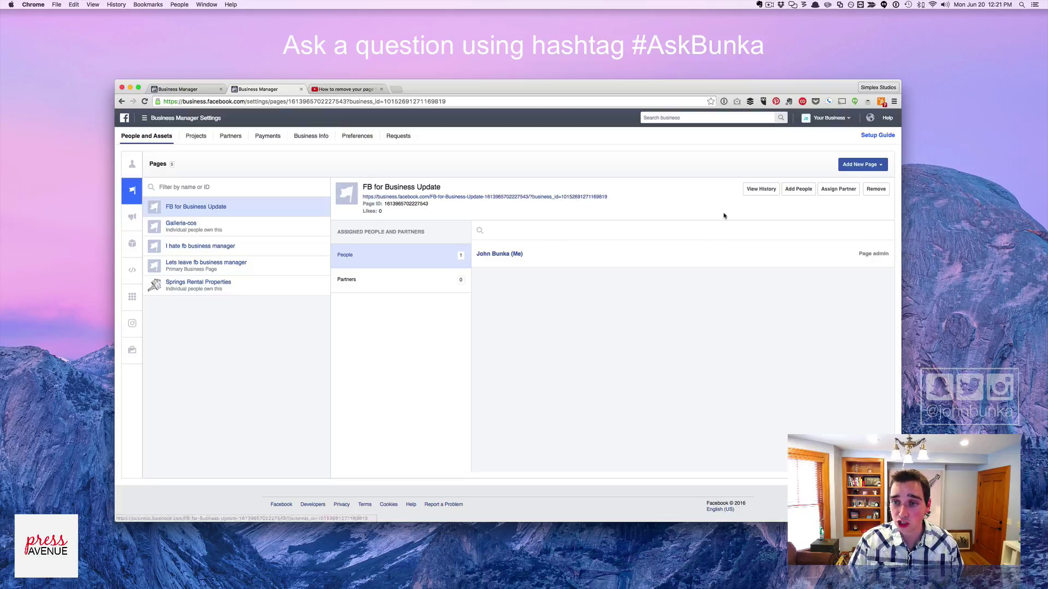
Remove FB for Business Update and confirm in the Remove Page? dialog, leaving four Pages
{"action": "left_click", "coordinate": [882, 191]}
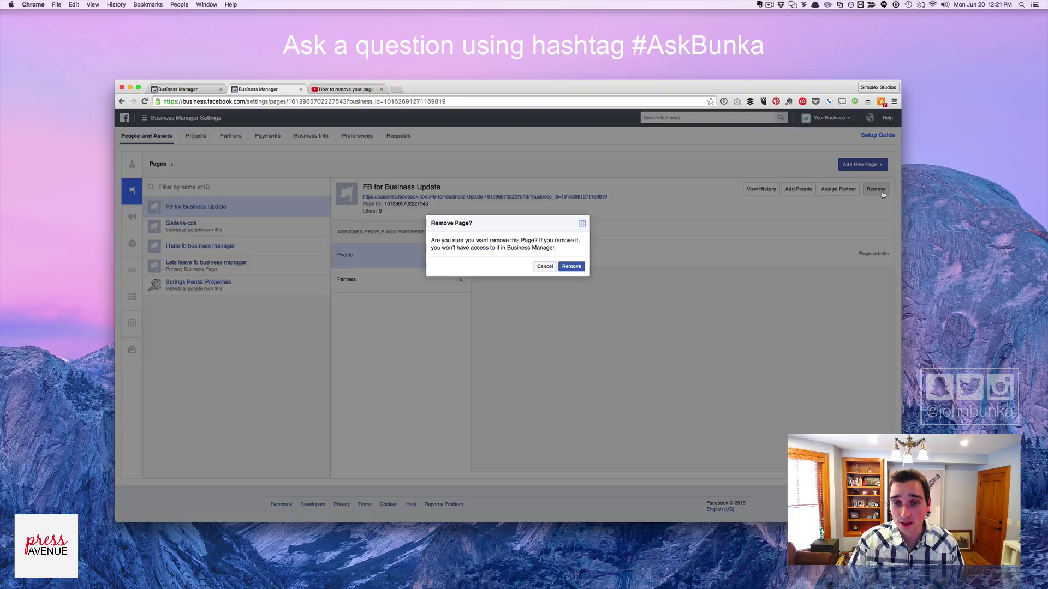
{"action": "left_click_drag", "start_coordinate": [464, 240], "coordinate": [532, 247]}
{"action": "left_click", "coordinate": [532, 246]}
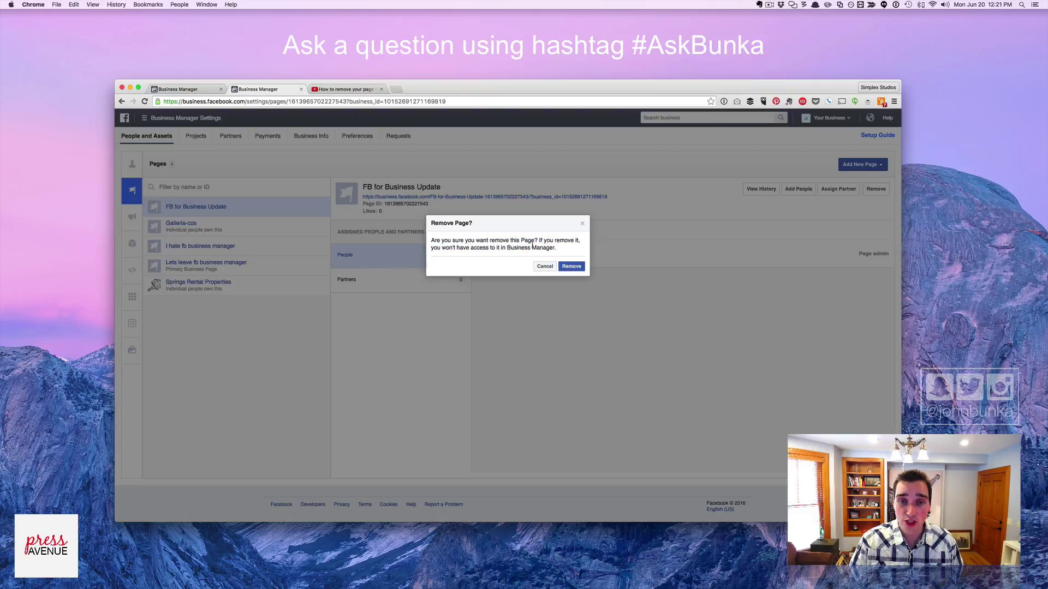
{"action": "left_click", "coordinate": [574, 267]}
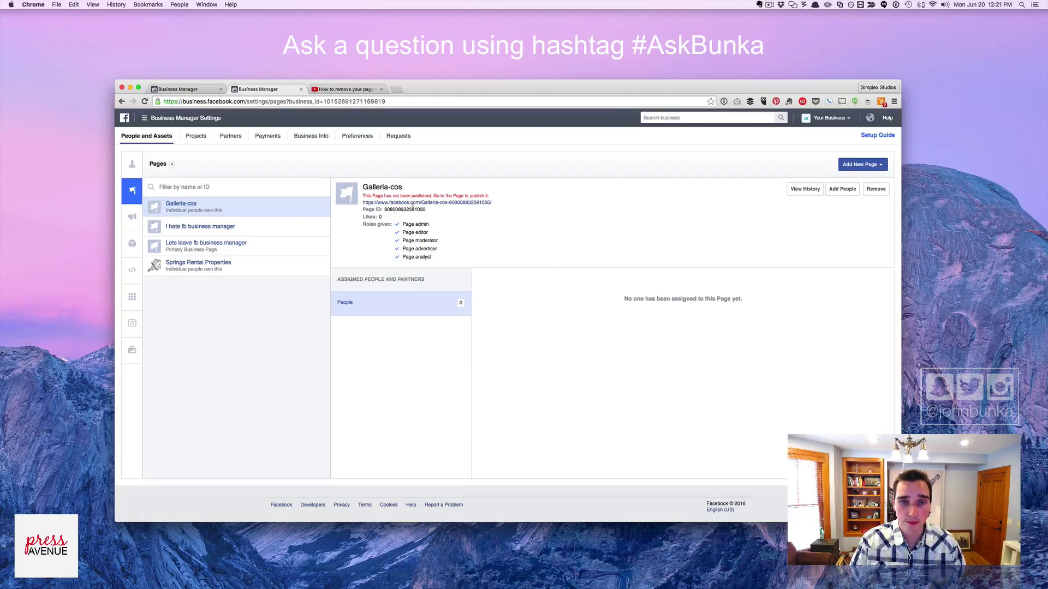
Go to facebook and open FB for Business Update from the sidebar's Pages list
{"action": "left_click", "coordinate": [268, 102]}
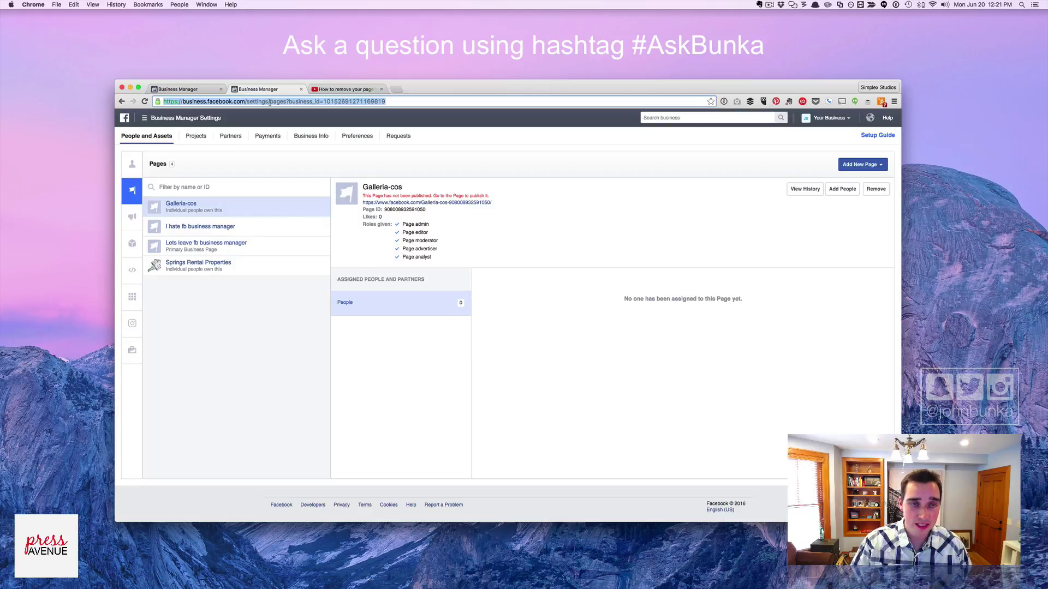
{"action": "type", "text": "facebook.com"}
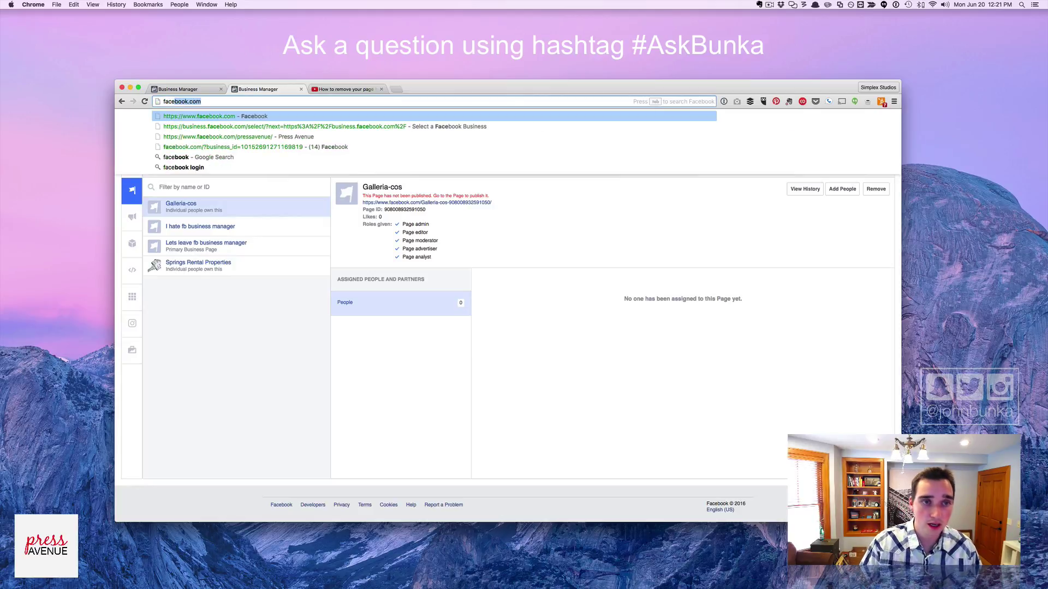
{"action": "key", "text": "Return"}
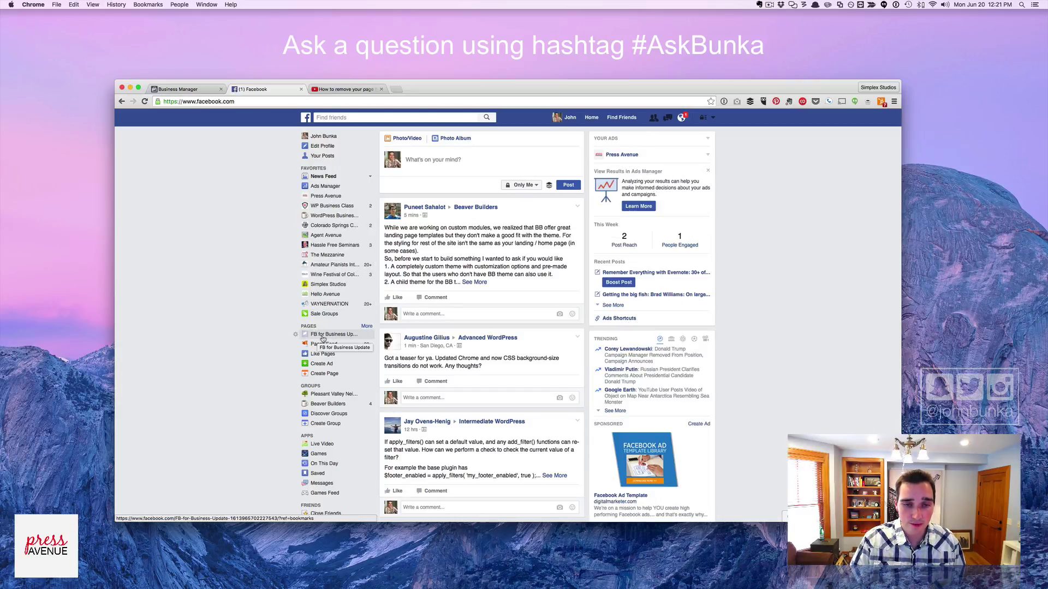
{"action": "left_click", "coordinate": [319, 336]}
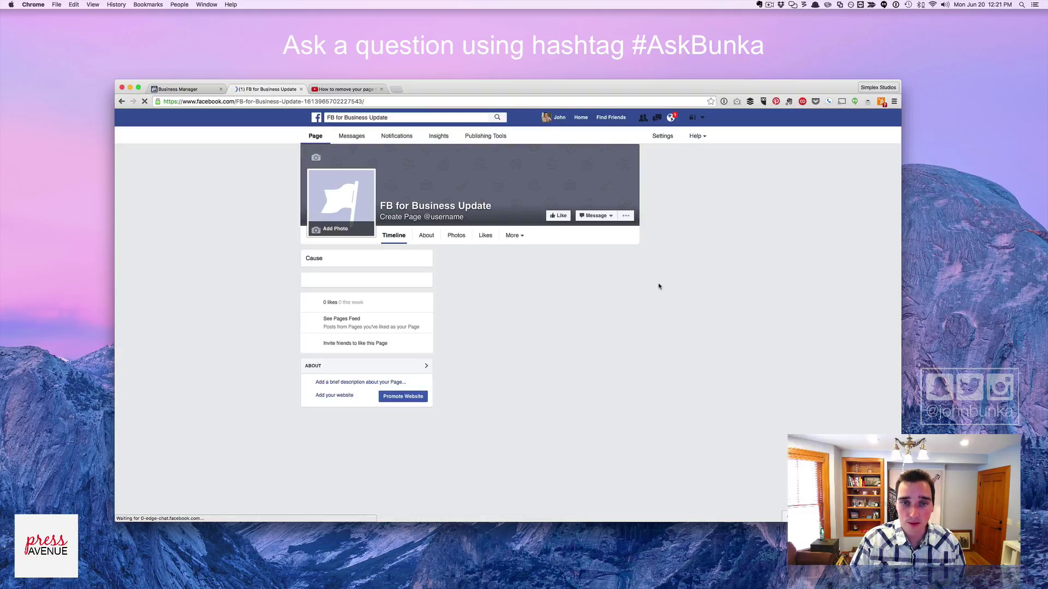